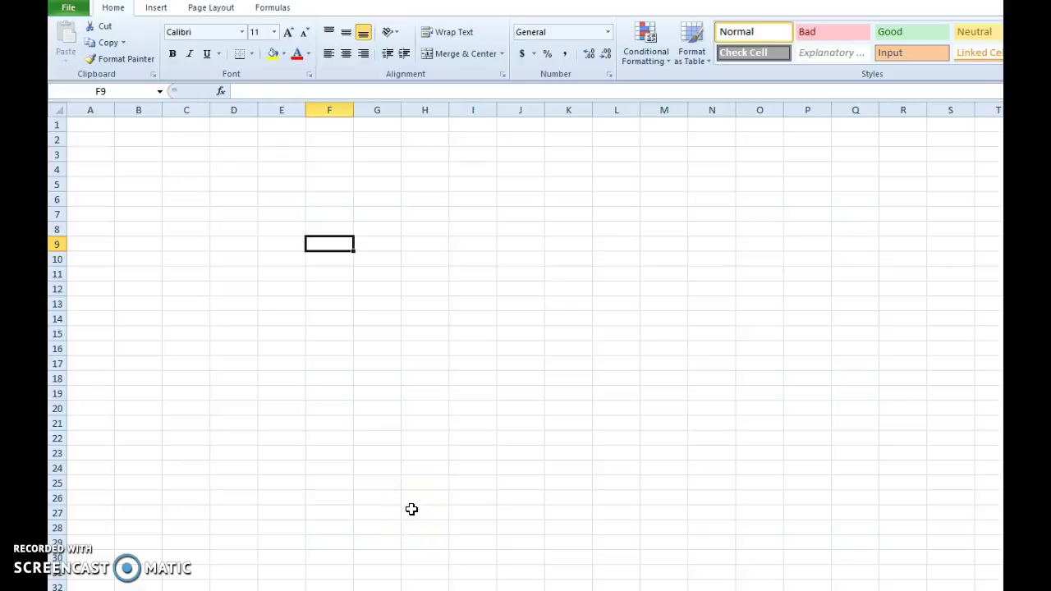
Step: Insert the current date 5/3/2016 into cell F14 with Ctrl+;
click(412, 393)
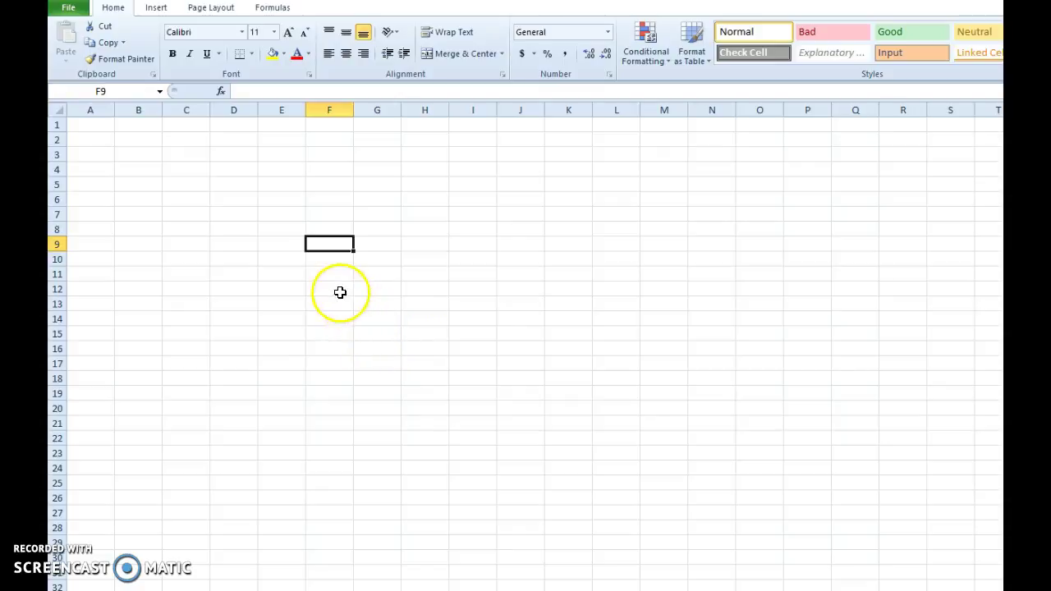
click(328, 213)
click(330, 274)
click(335, 321)
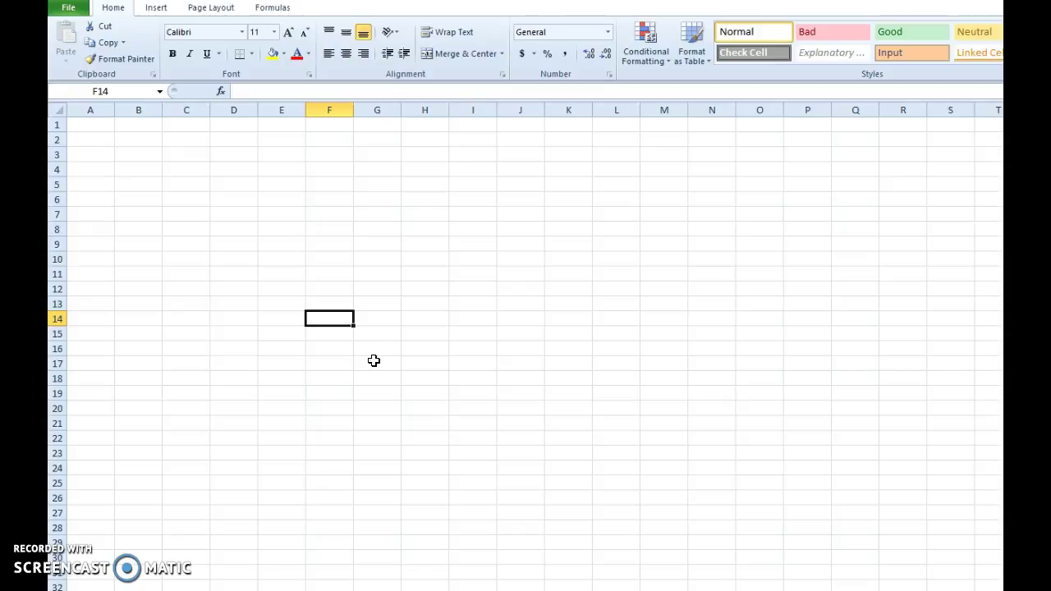
key(ctrl+semicolon)
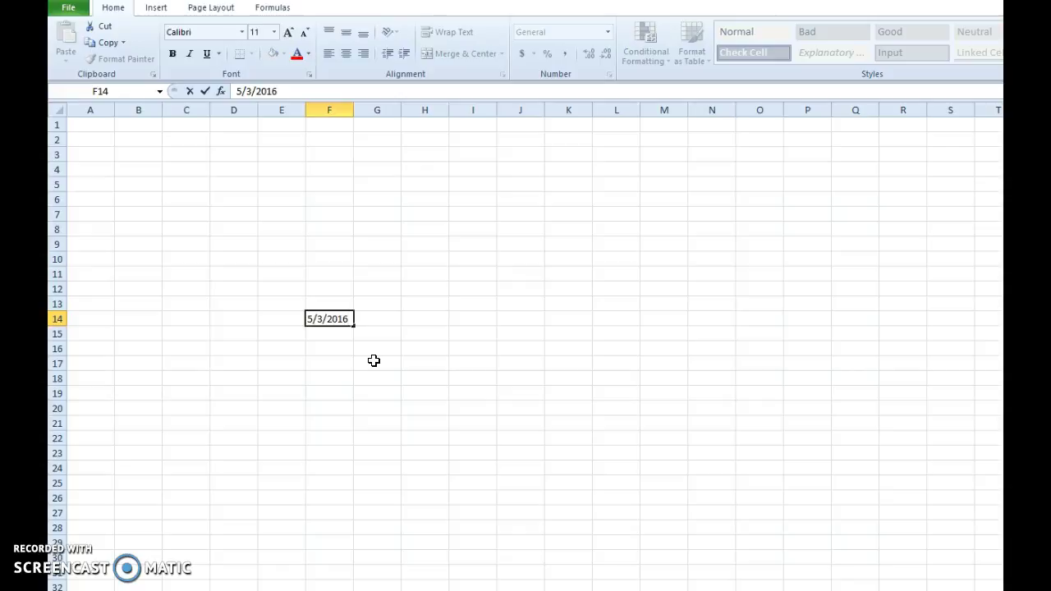
click(366, 376)
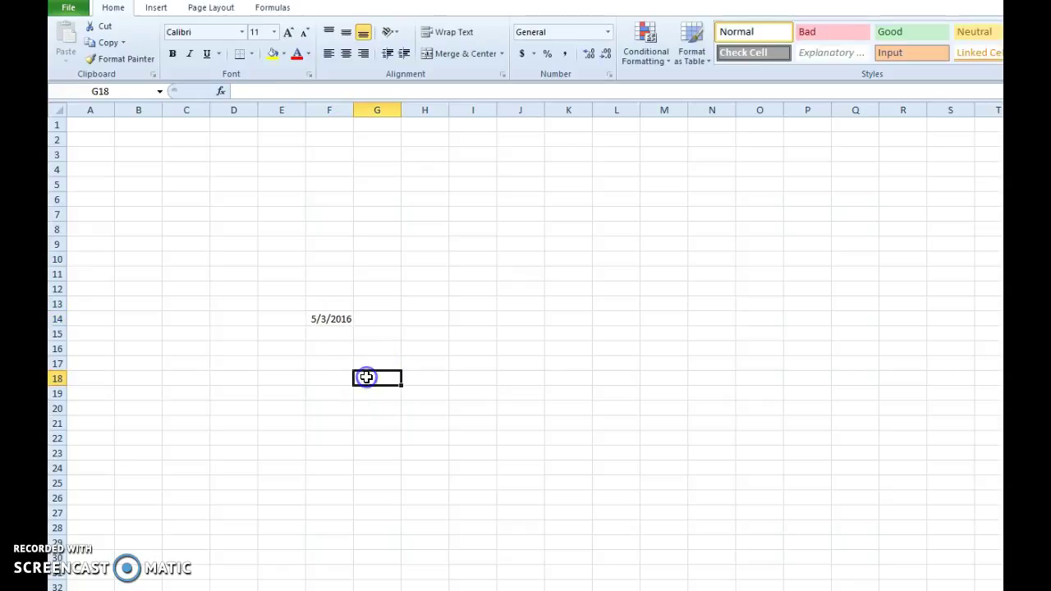
click(337, 318)
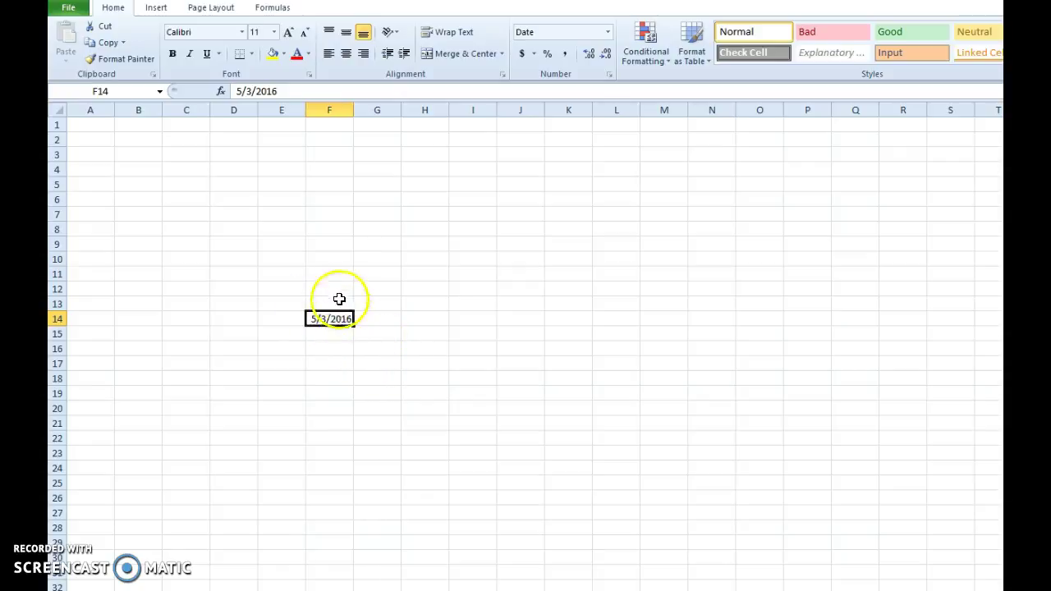
Step: Put the date 5/3/2016 in F8 and delete the extra date from F14
click(323, 227)
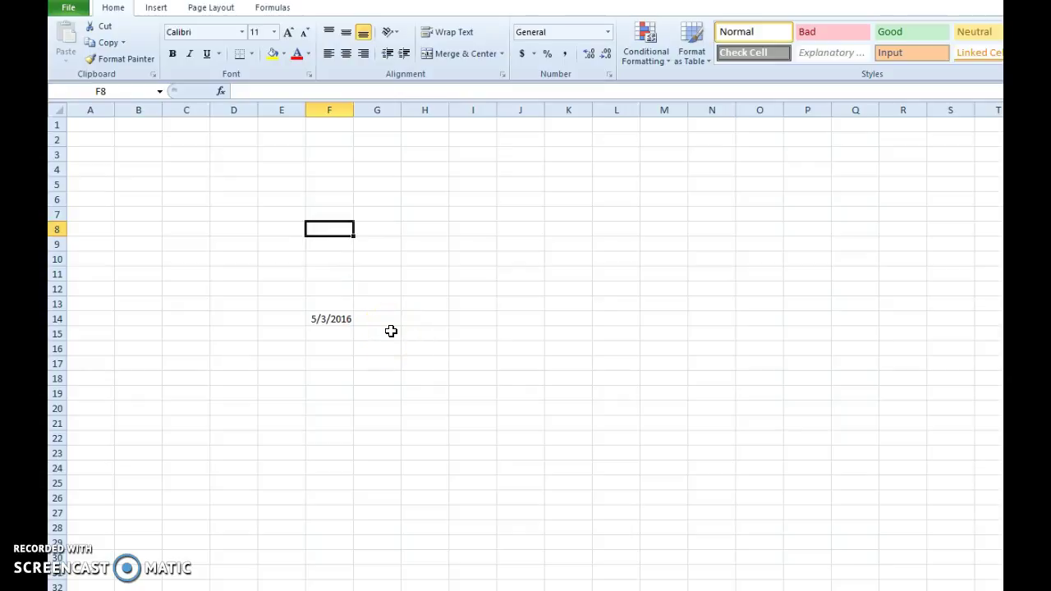
key(ctrl+semicolon)
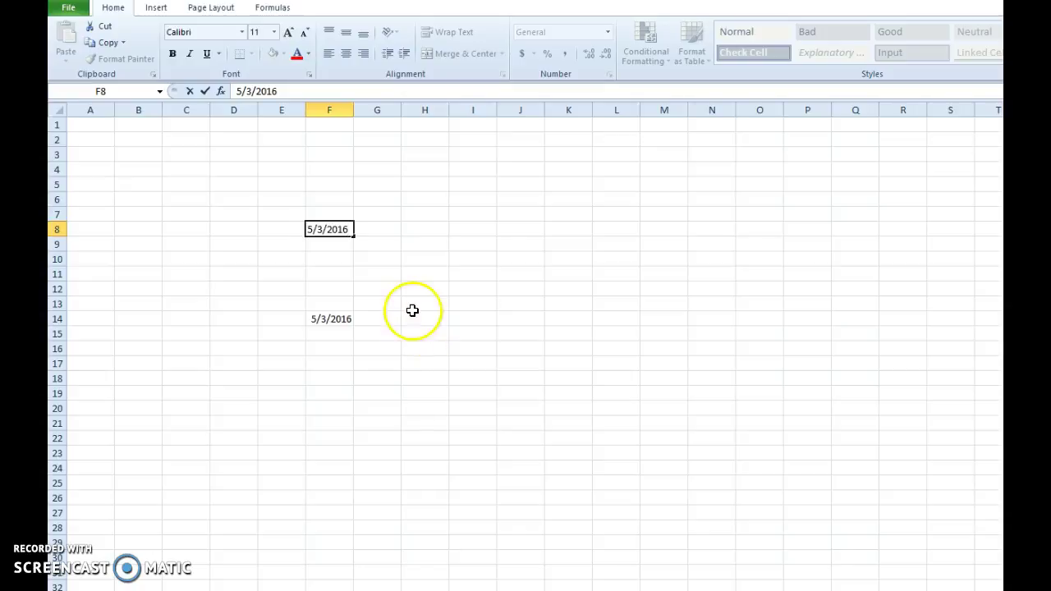
click(423, 330)
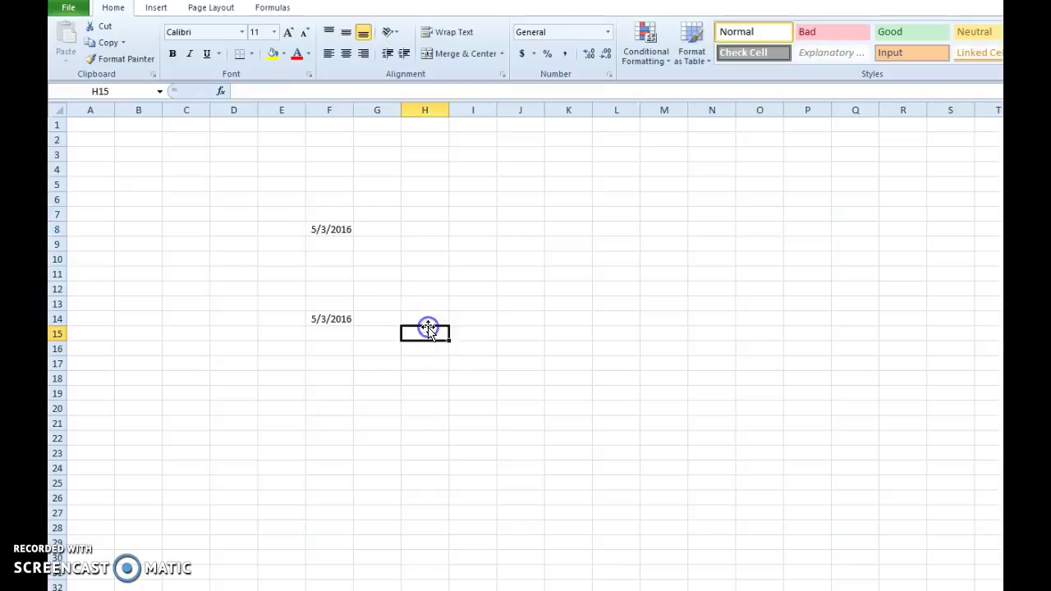
click(336, 320)
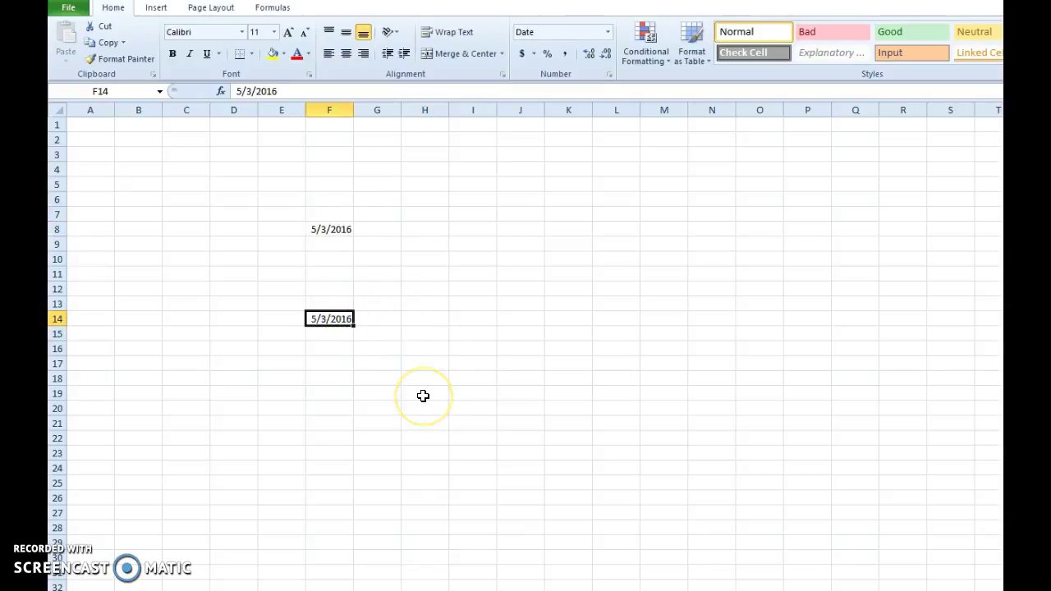
key(Delete)
click(383, 276)
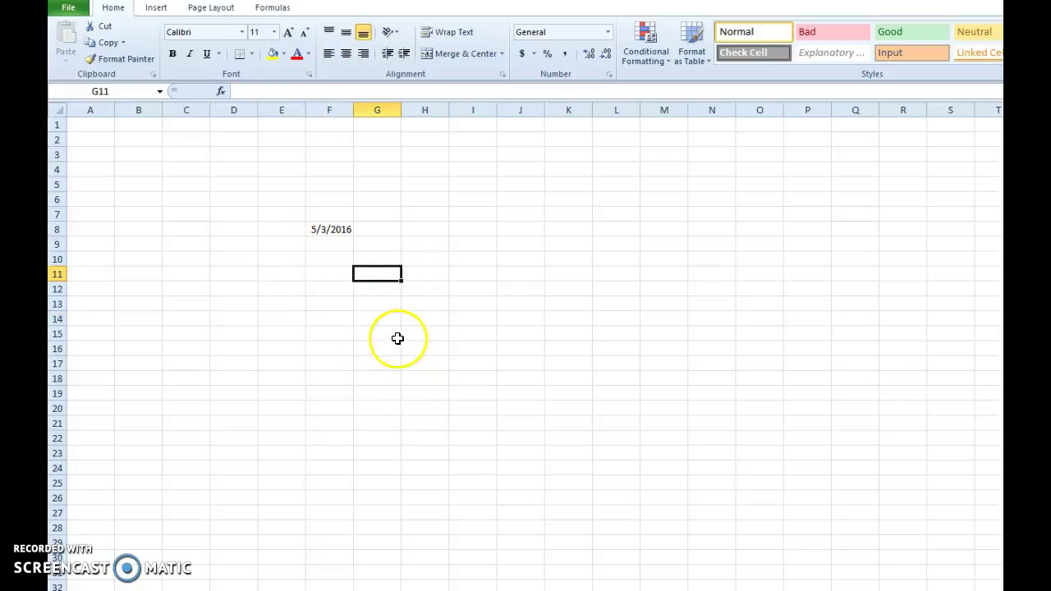
click(327, 247)
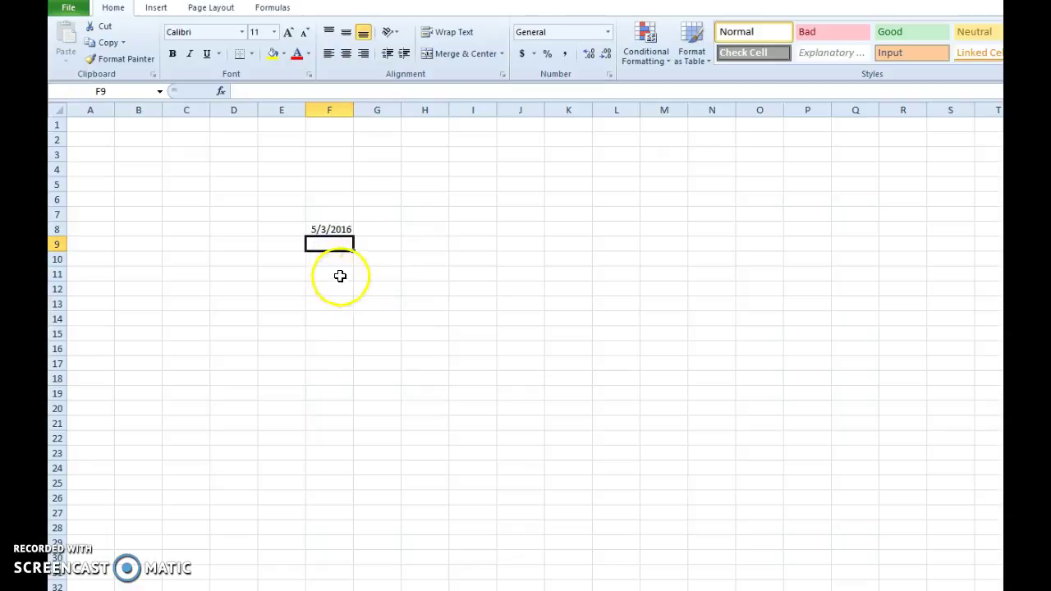
click(329, 269)
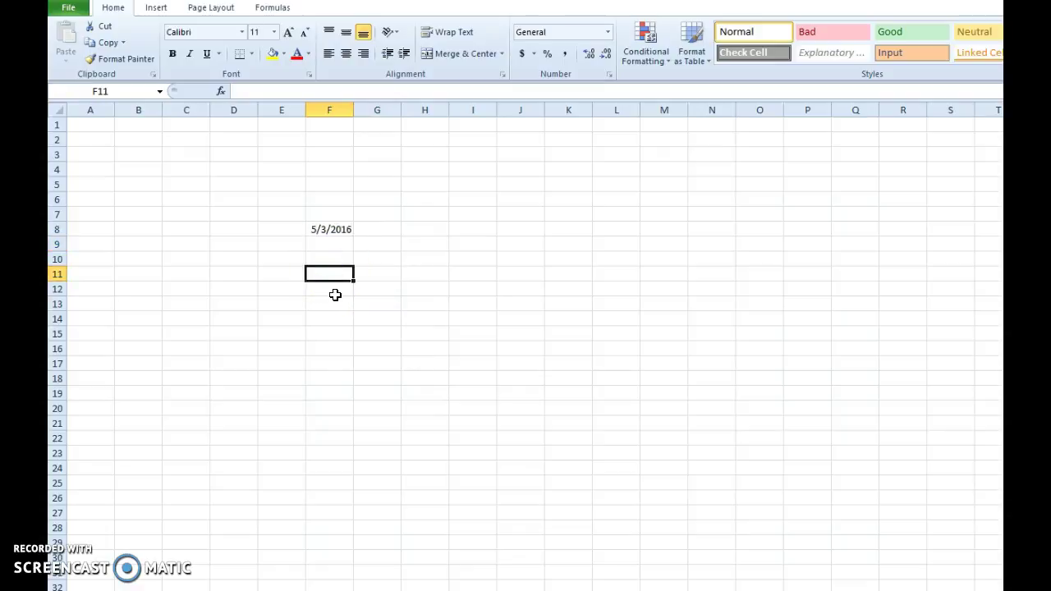
click(333, 244)
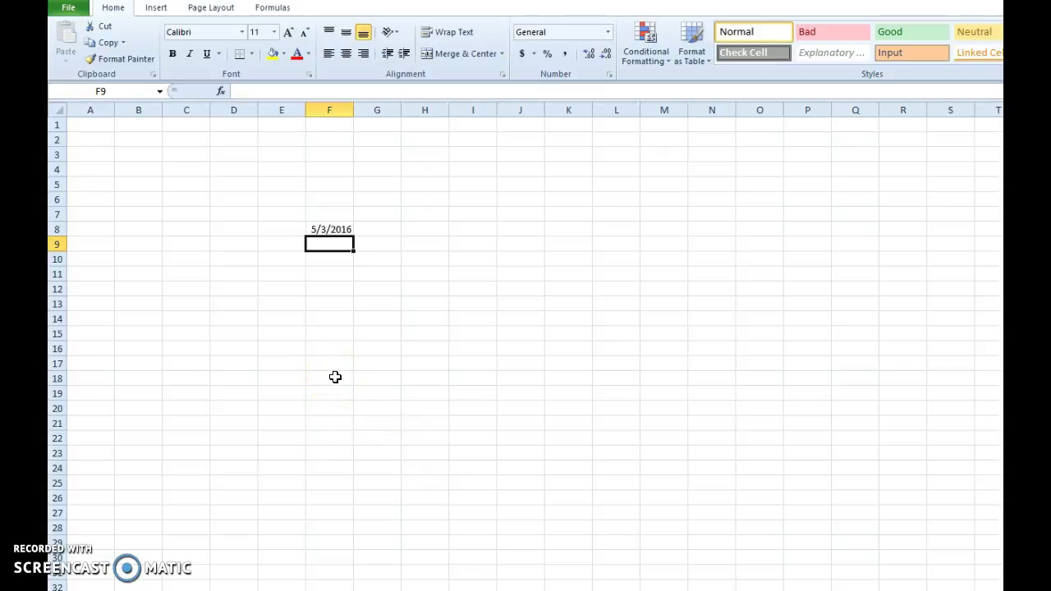
Step: Enter 2/14 in F9 so it stores 2/14/2016 and displays 14-Feb
text(2)
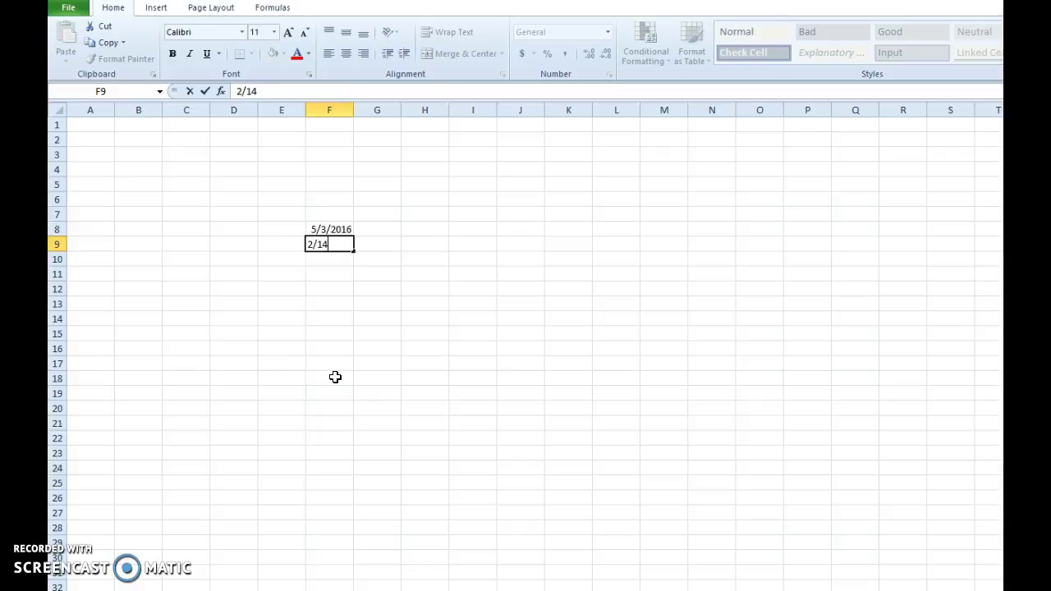
text(/14)
key(Return)
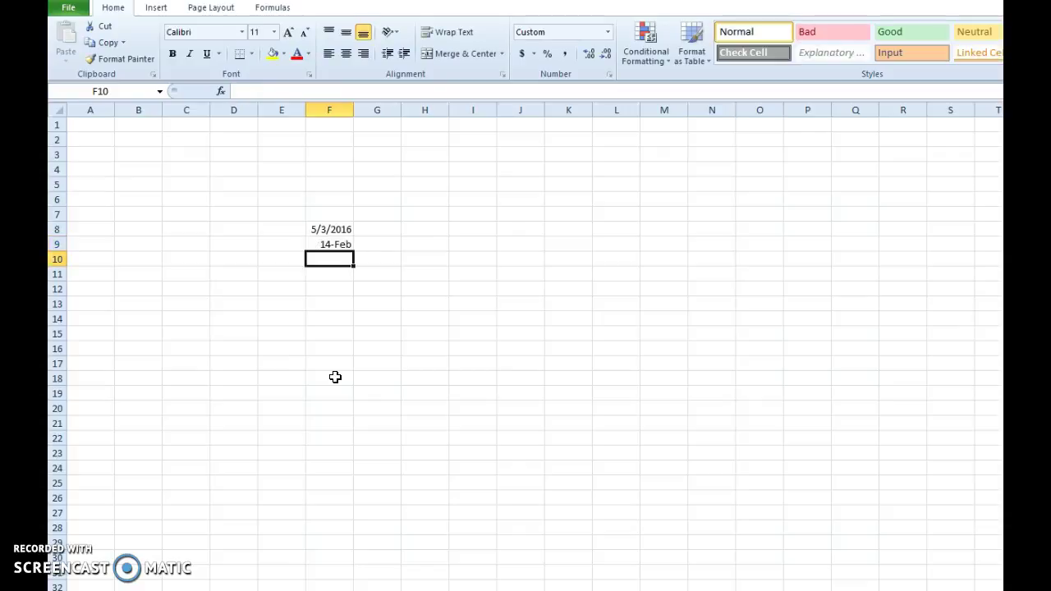
click(336, 244)
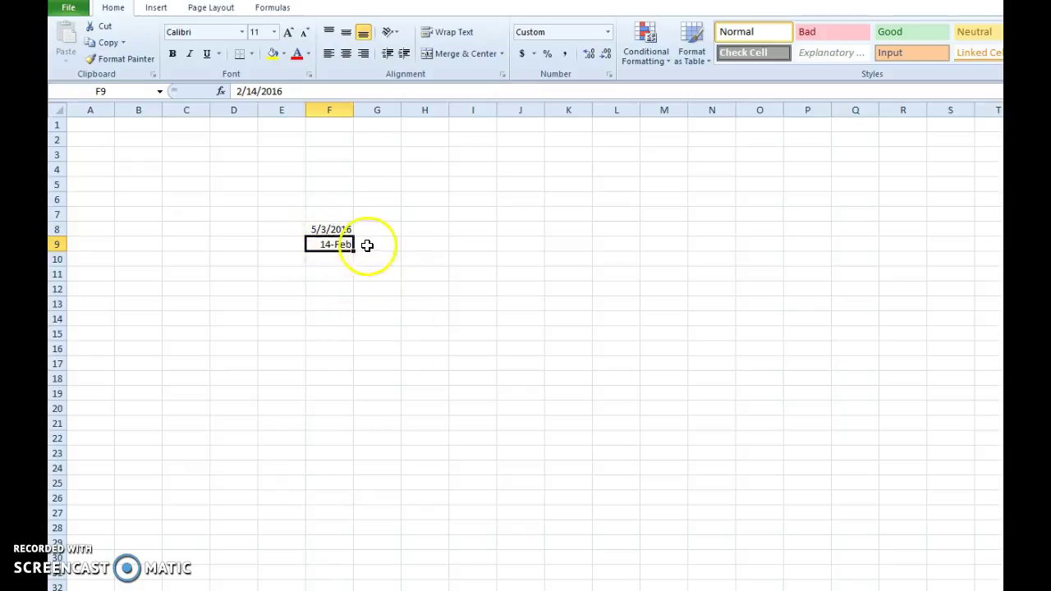
drag(329, 200, 330, 234)
Step: Apply the Date format *3/14/2001 to F9 so it reads 2/14/2016
click(331, 246)
right_click(327, 247)
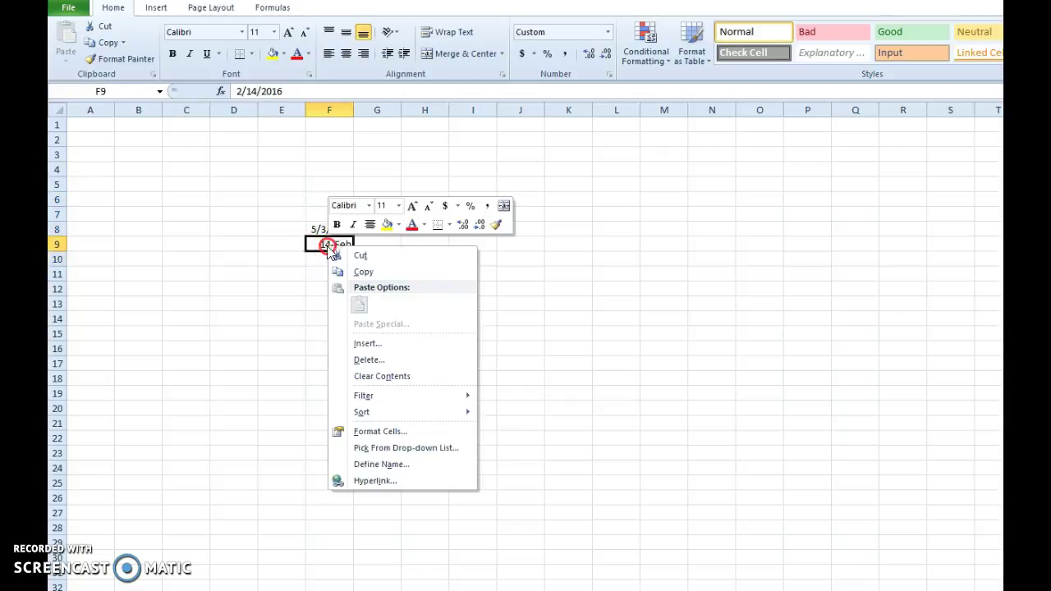
click(402, 432)
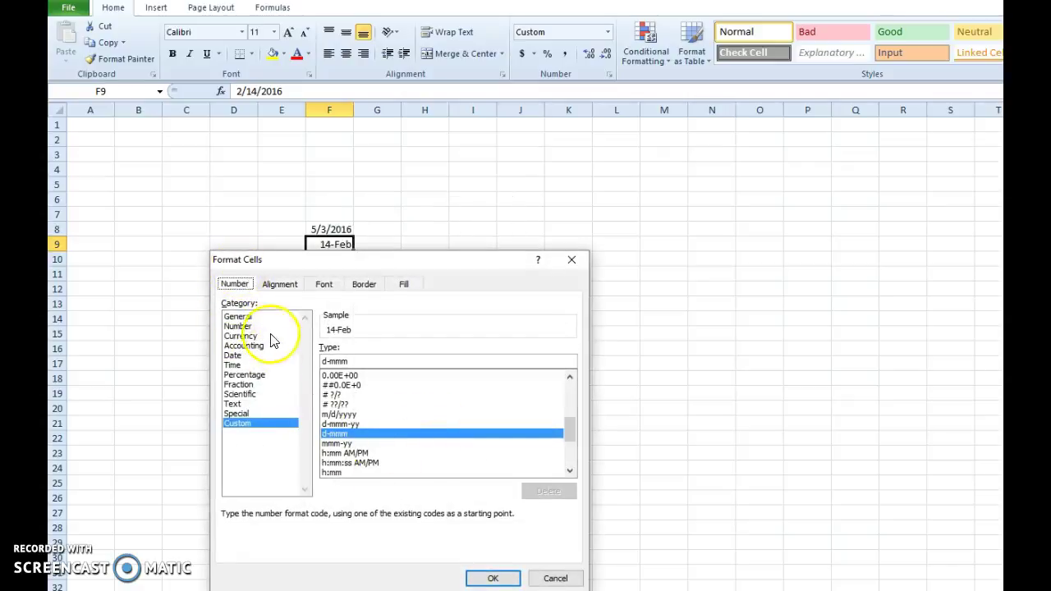
click(233, 355)
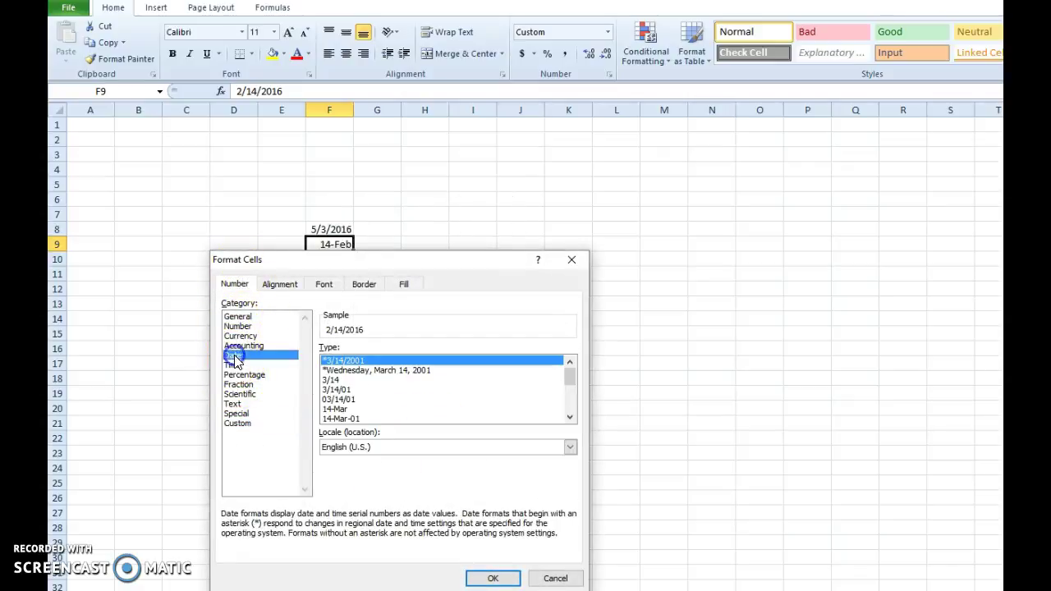
click(345, 362)
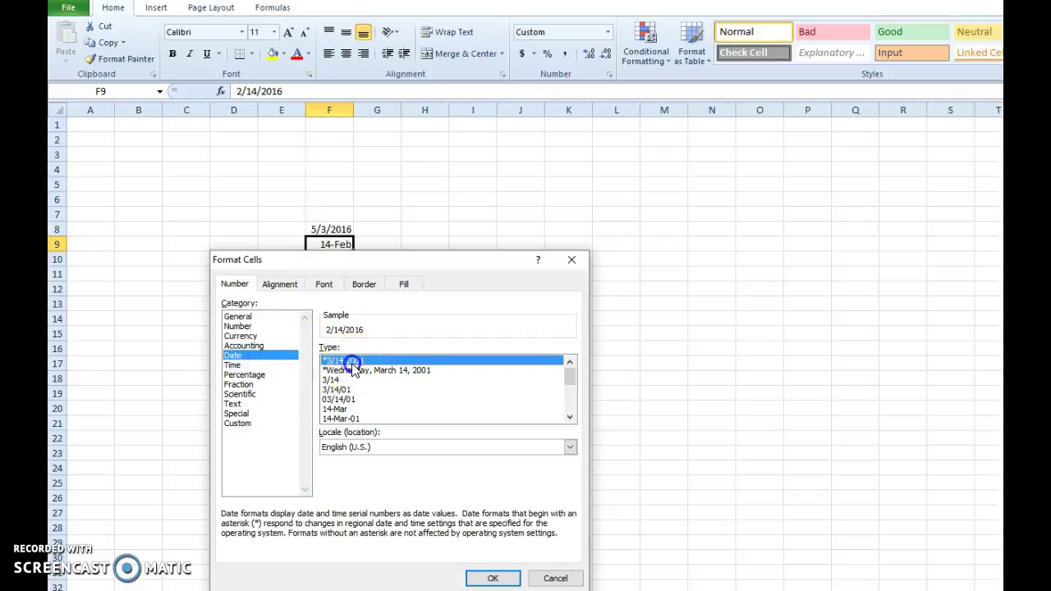
click(490, 576)
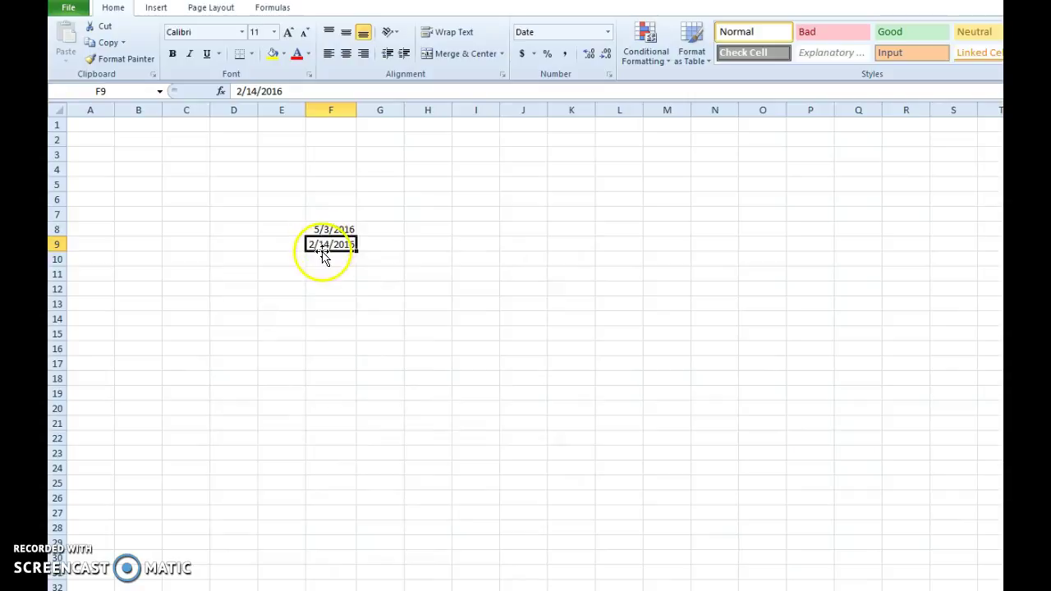
Step: Check the dates in F8 and F9, then select empty cell F11
click(325, 259)
click(328, 242)
click(329, 228)
click(327, 246)
click(326, 275)
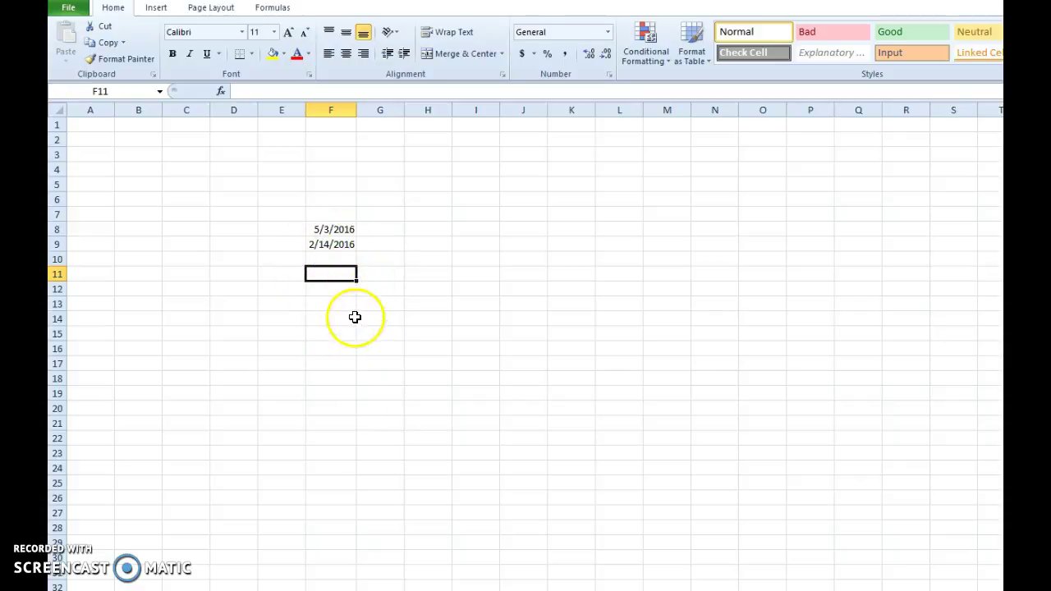
click(320, 245)
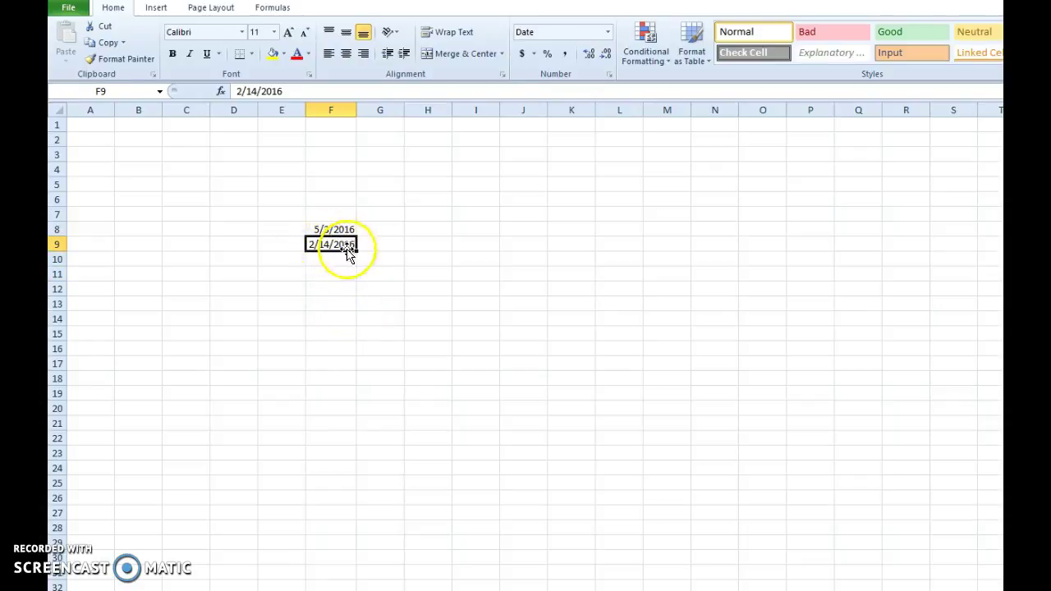
click(330, 229)
click(338, 276)
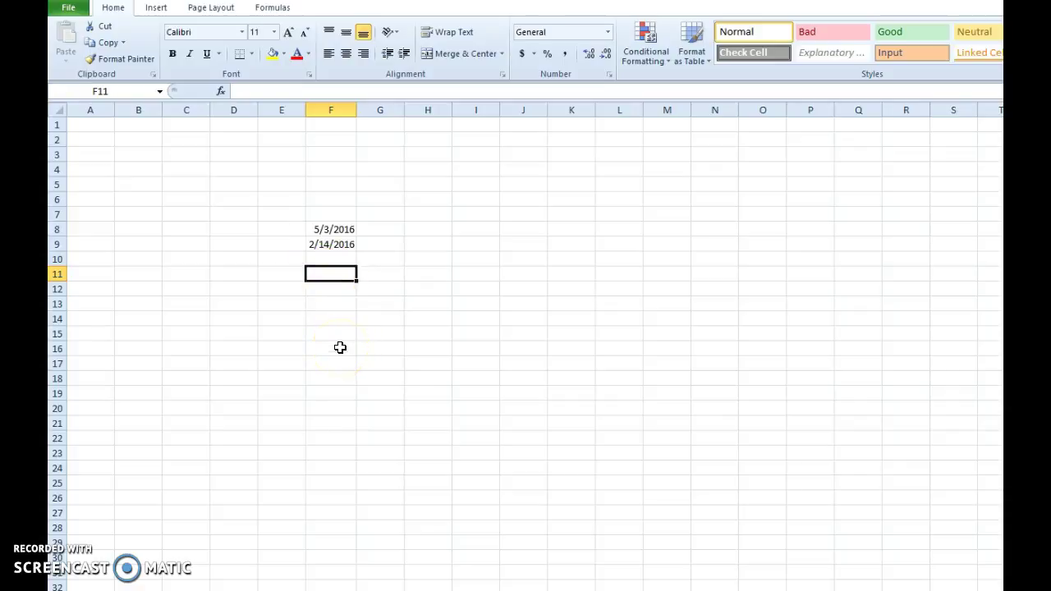
Step: Enter =F8-F9 in F11 to get 79 days and verify the formula
text(=)
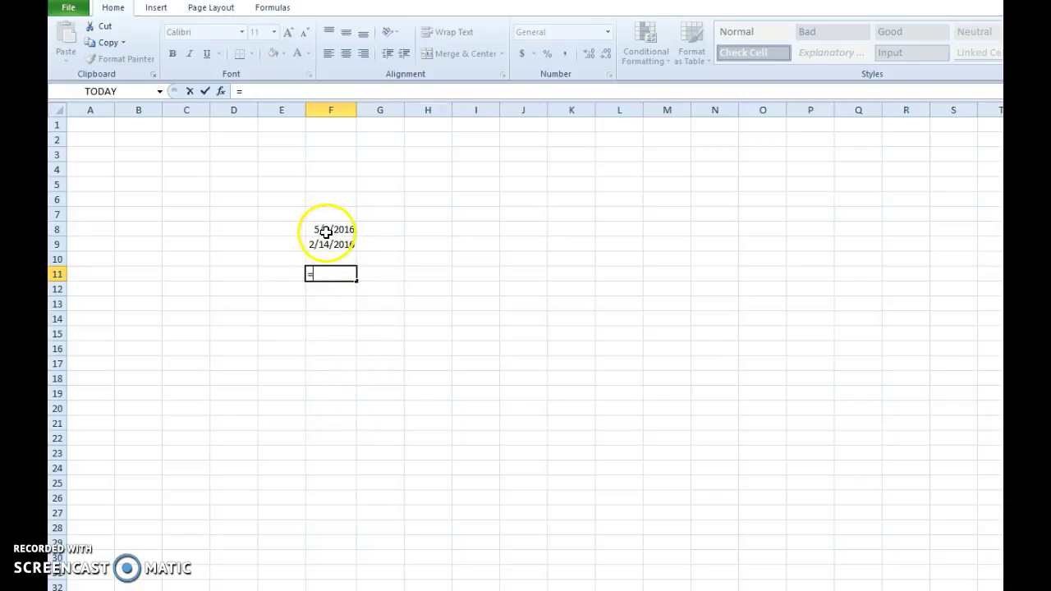
click(329, 229)
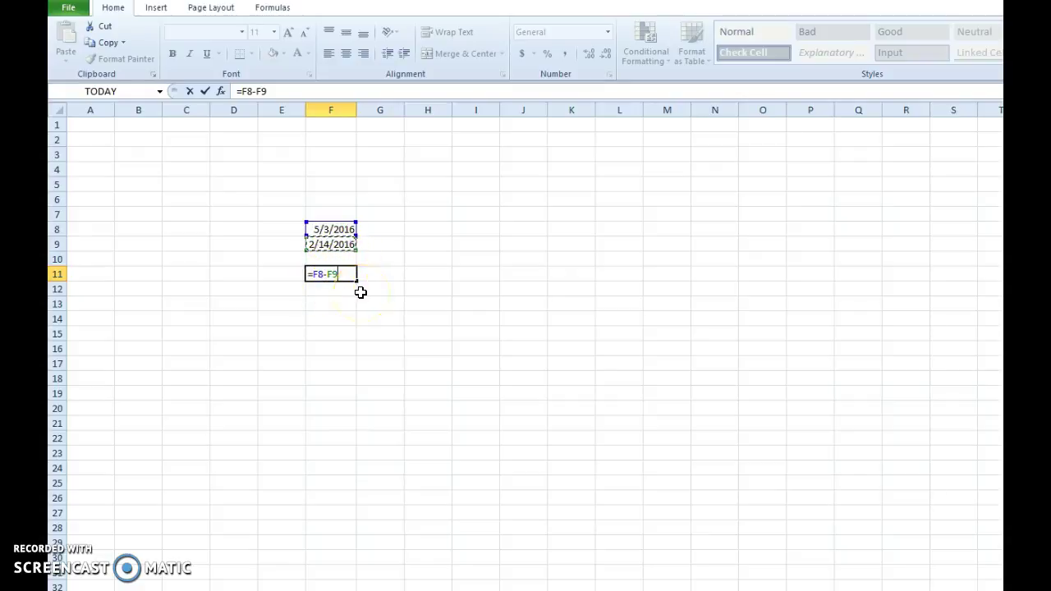
key(Return)
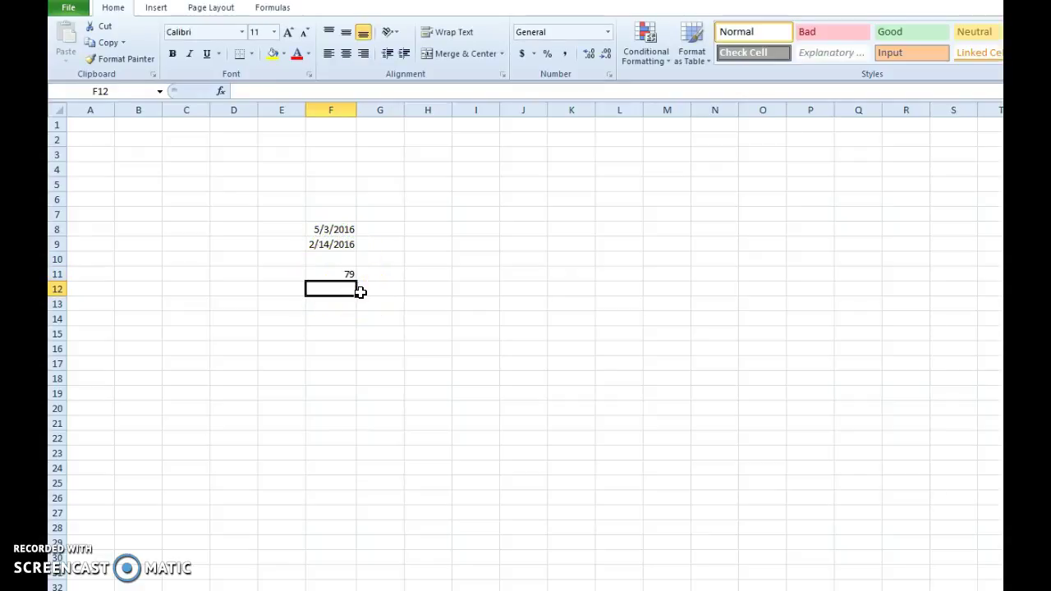
click(325, 275)
click(346, 275)
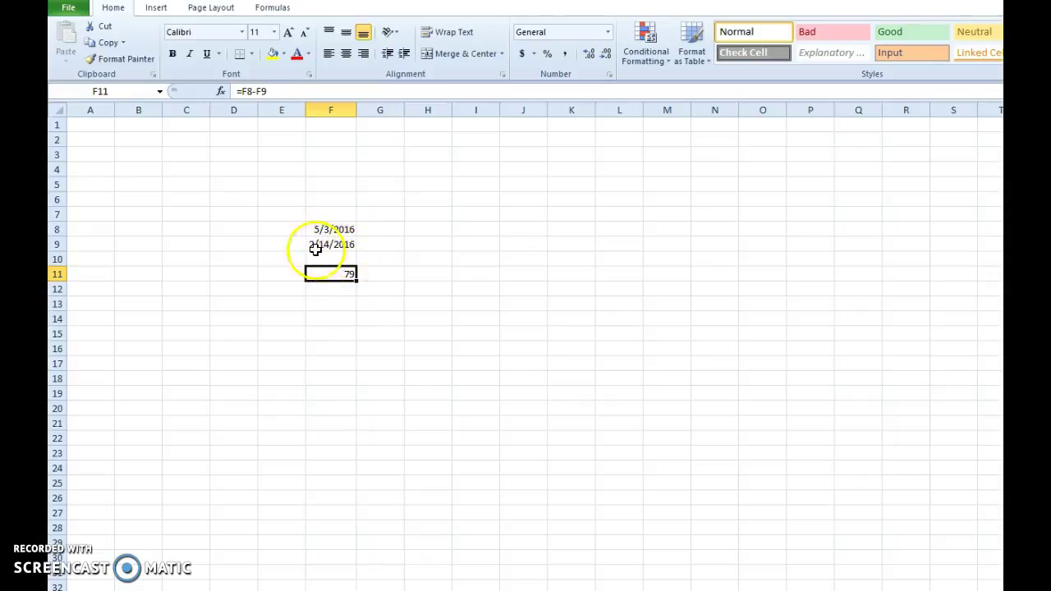
click(336, 331)
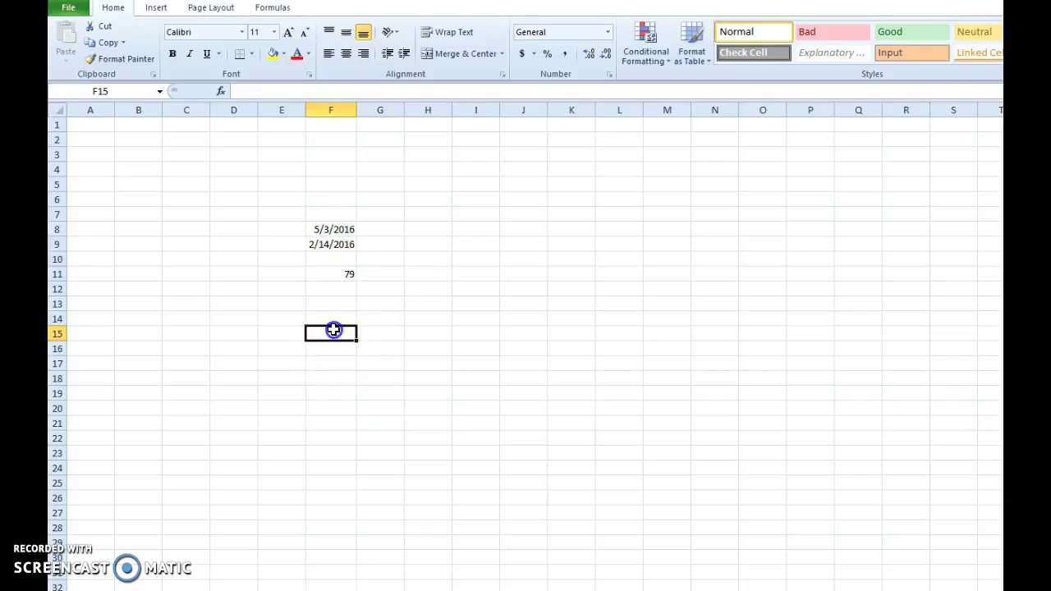
click(336, 277)
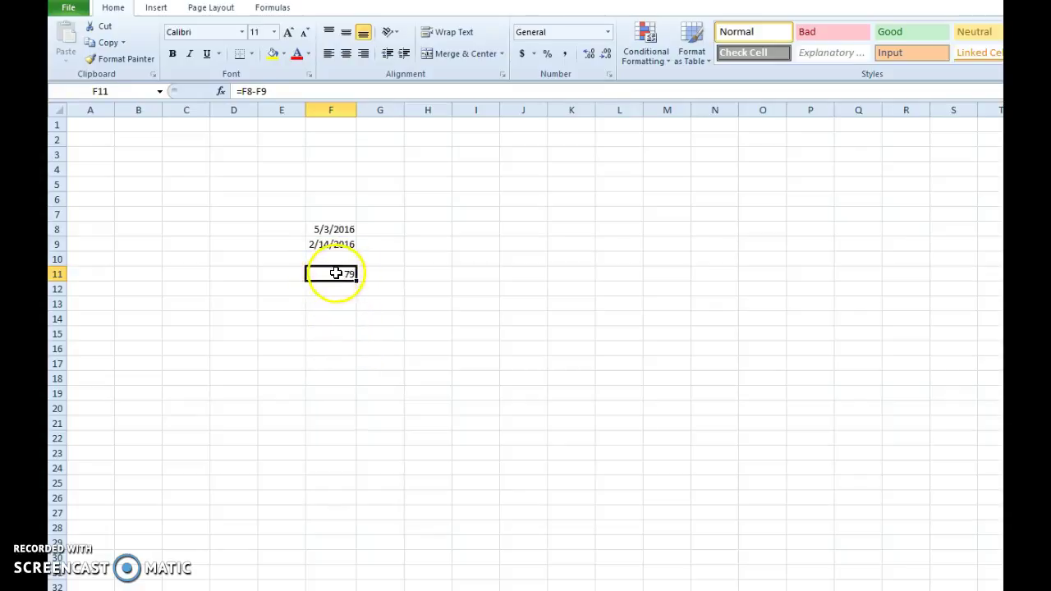
Step: Enter 12/25 in cell I8, where it shows as 25-Dec
click(472, 228)
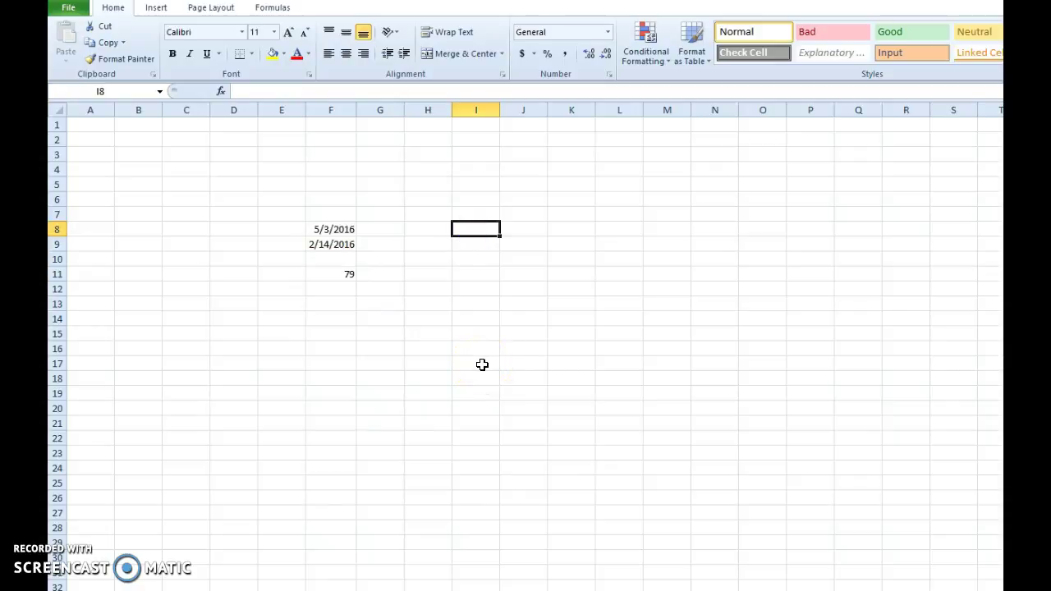
click(486, 409)
text(1)
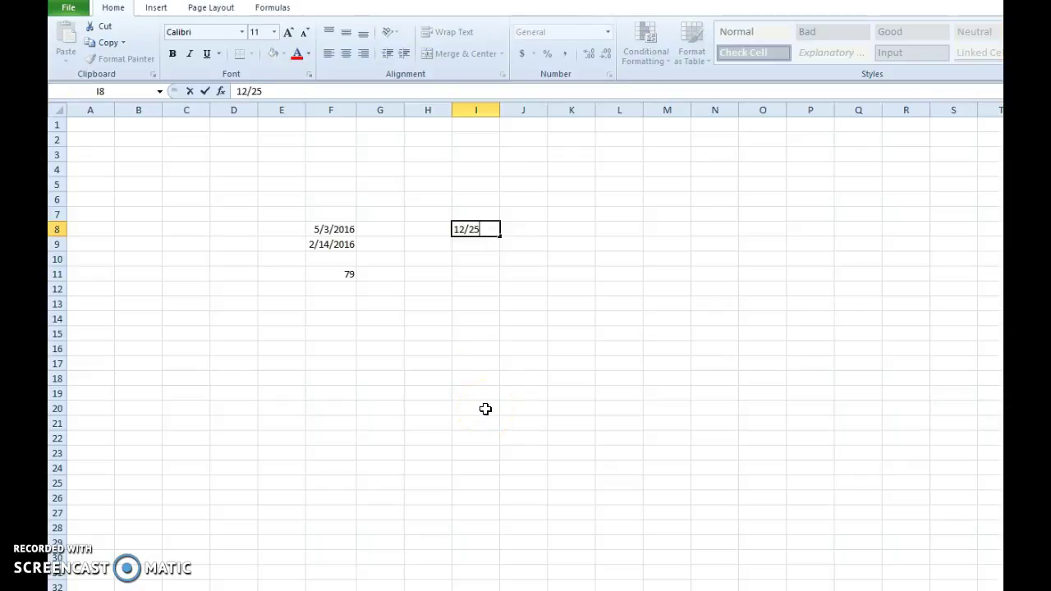
text(2/25)
key(Return)
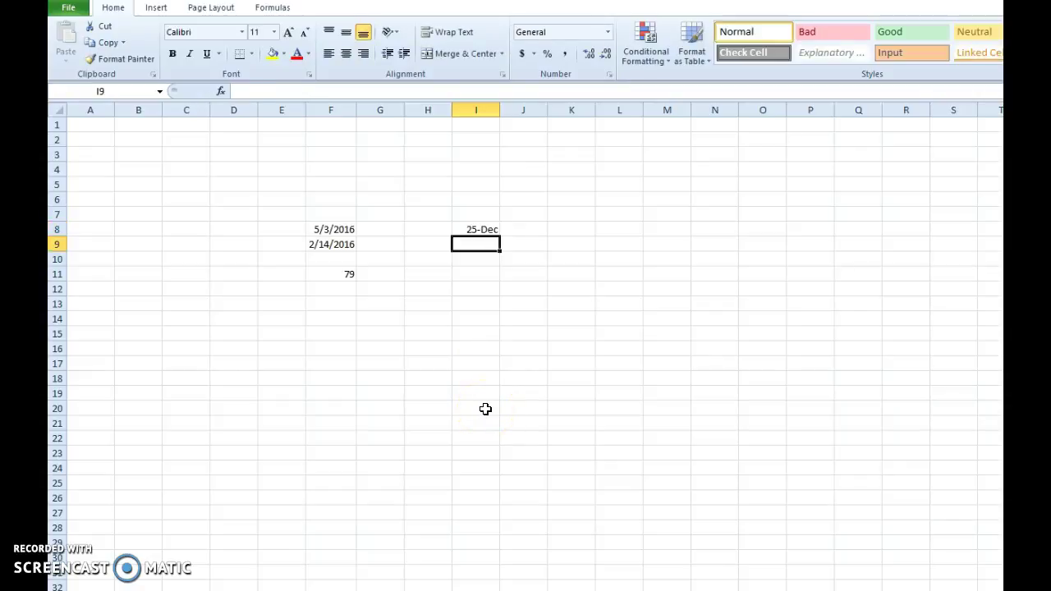
click(475, 229)
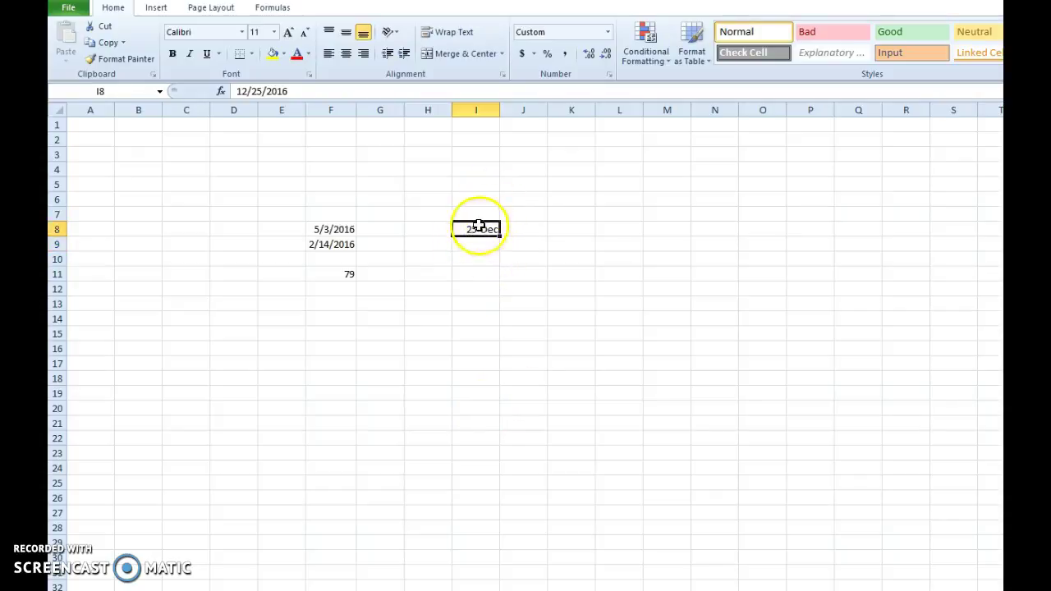
Step: Give I8 the Date format 3/14/2001 so it displays 12/25/2016
right_click(480, 231)
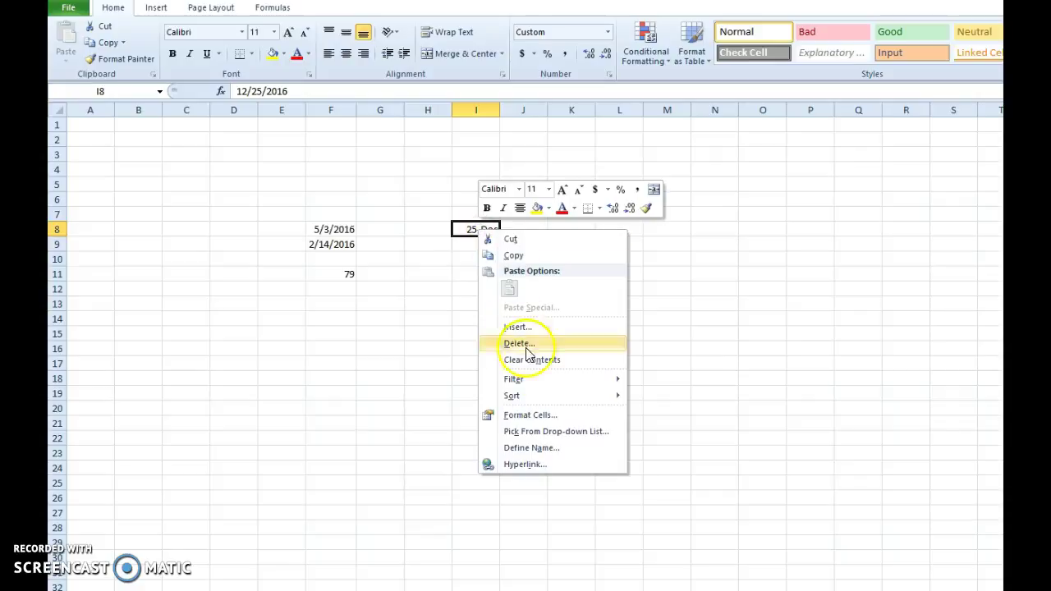
click(530, 415)
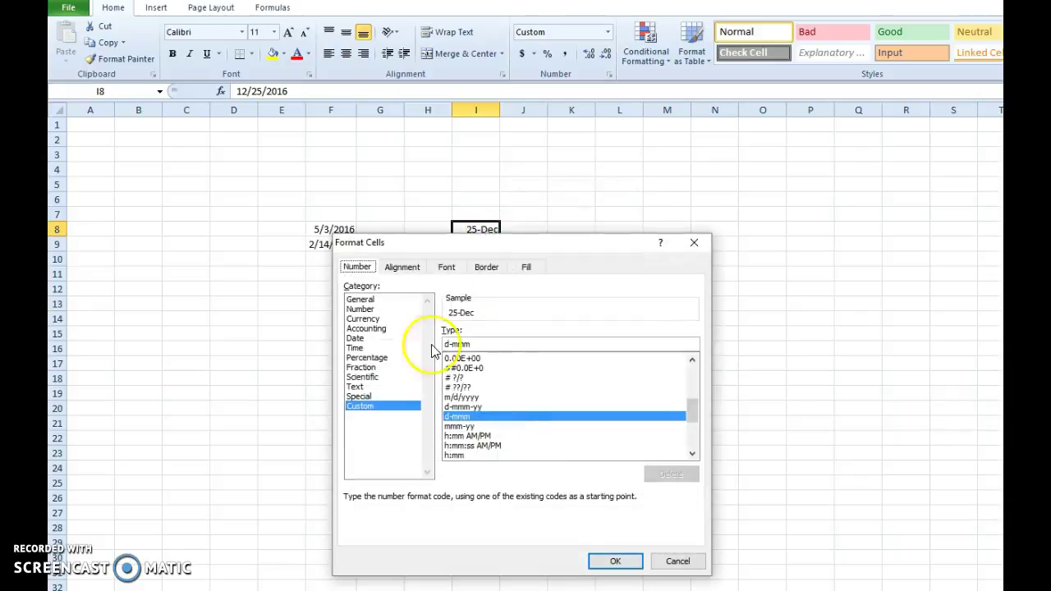
click(355, 337)
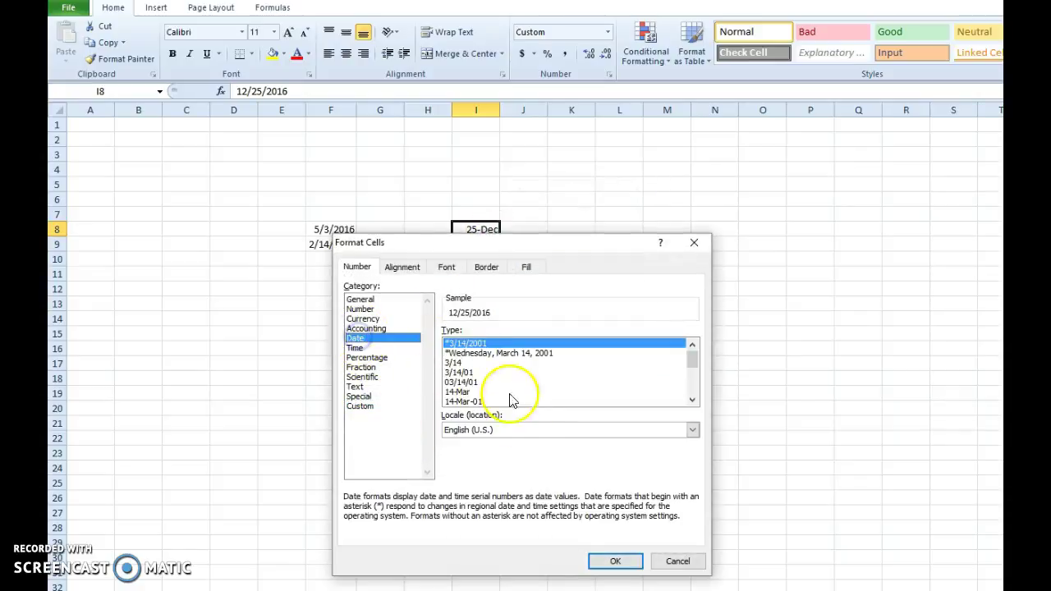
click(615, 561)
click(510, 290)
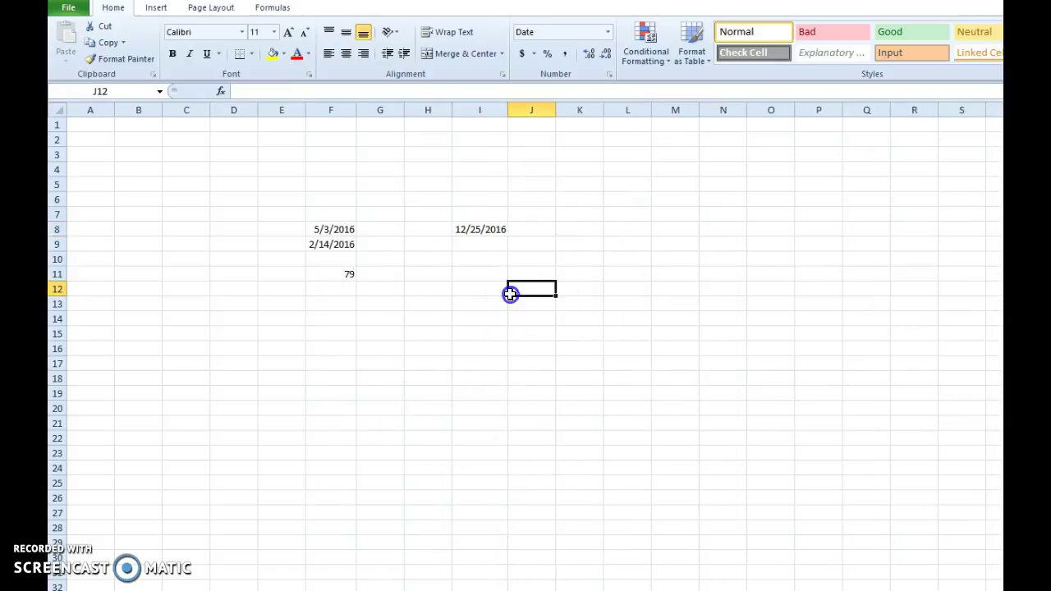
click(479, 244)
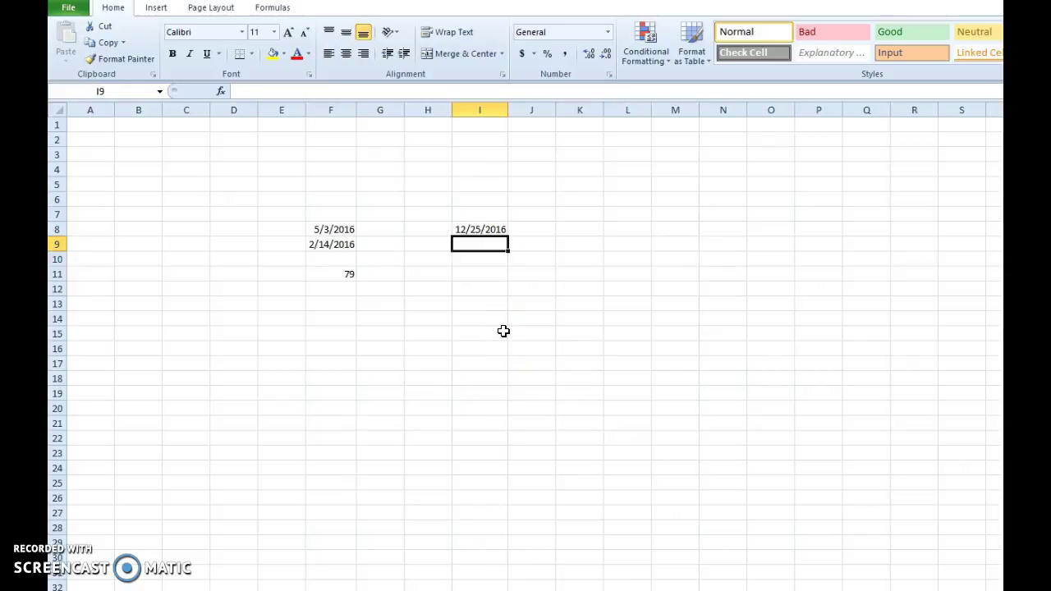
Step: Put 5/3/2016 in I9 and the formula =I8-I9 in I10, giving 236 days
key(ctrl+semicolon)
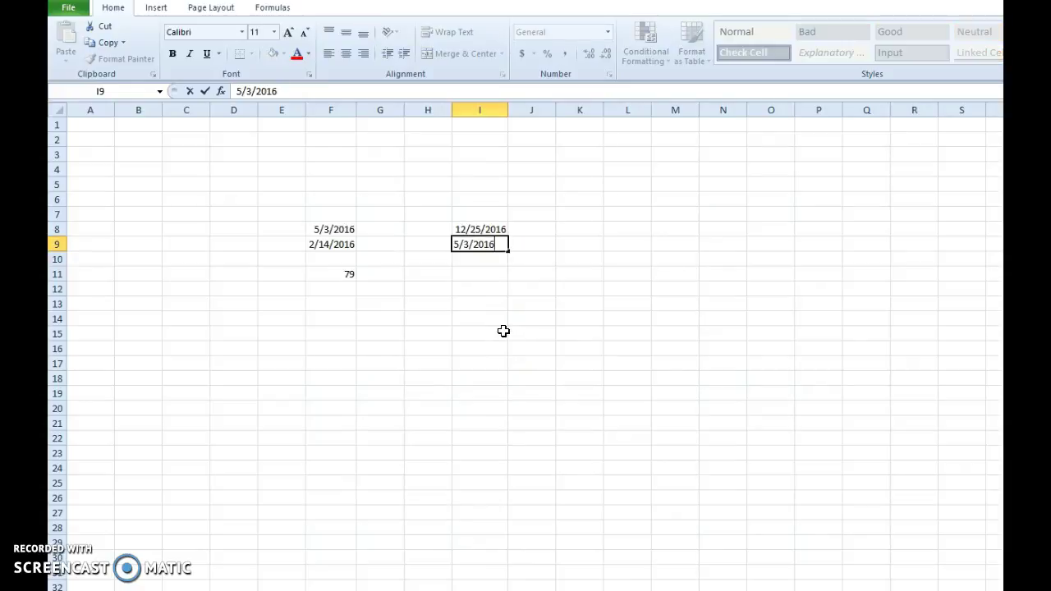
key(Return)
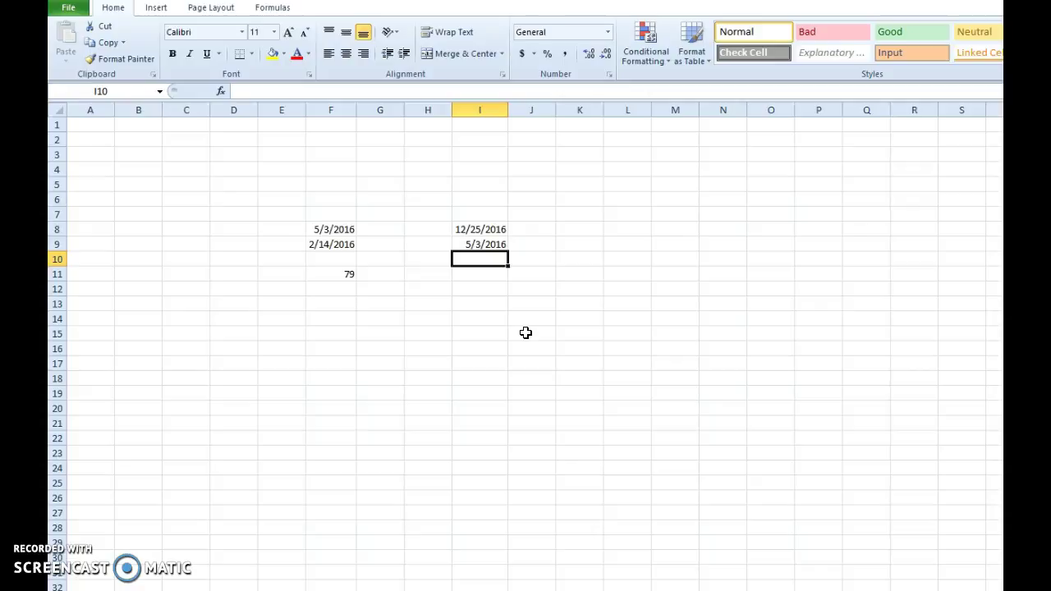
text(=)
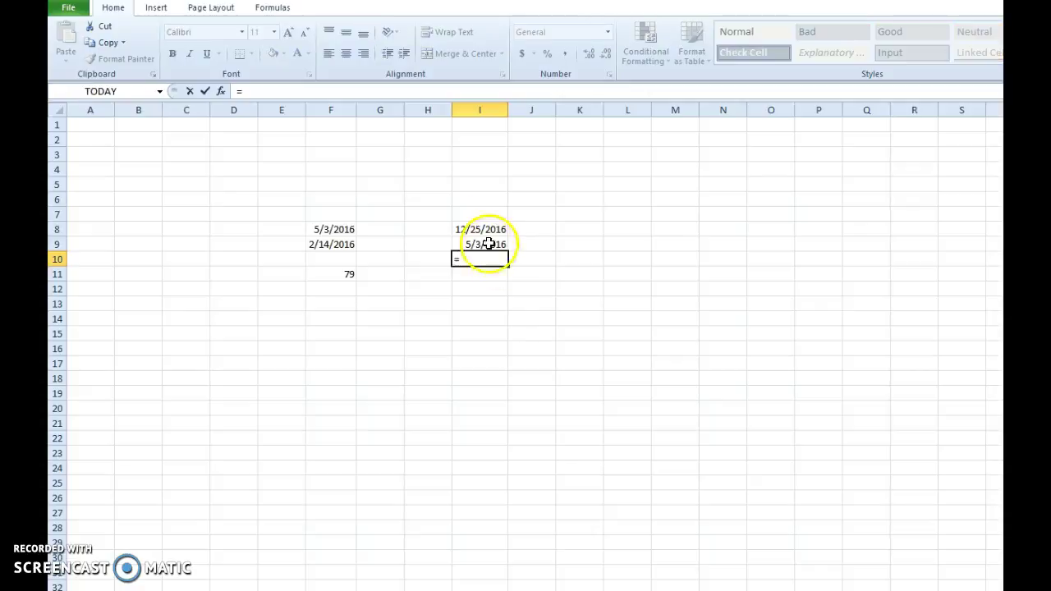
click(480, 231)
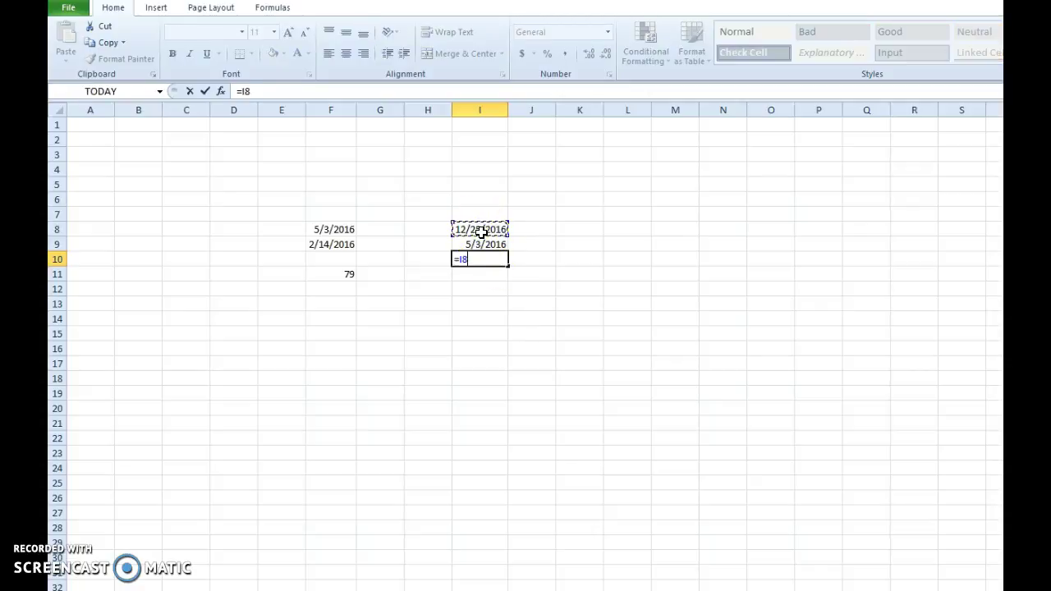
text(-)
click(487, 244)
key(Return)
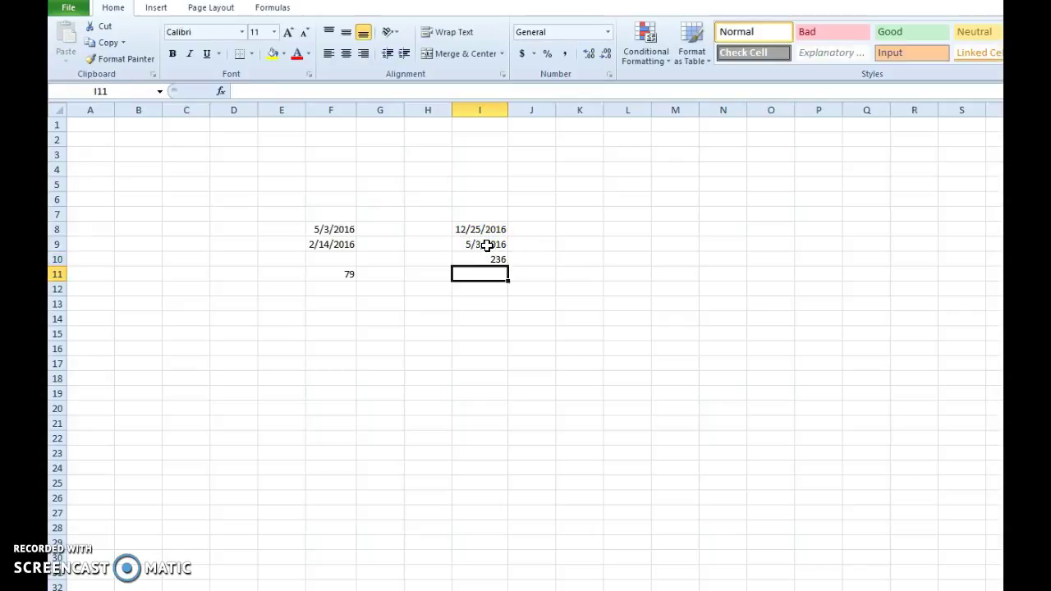
click(493, 261)
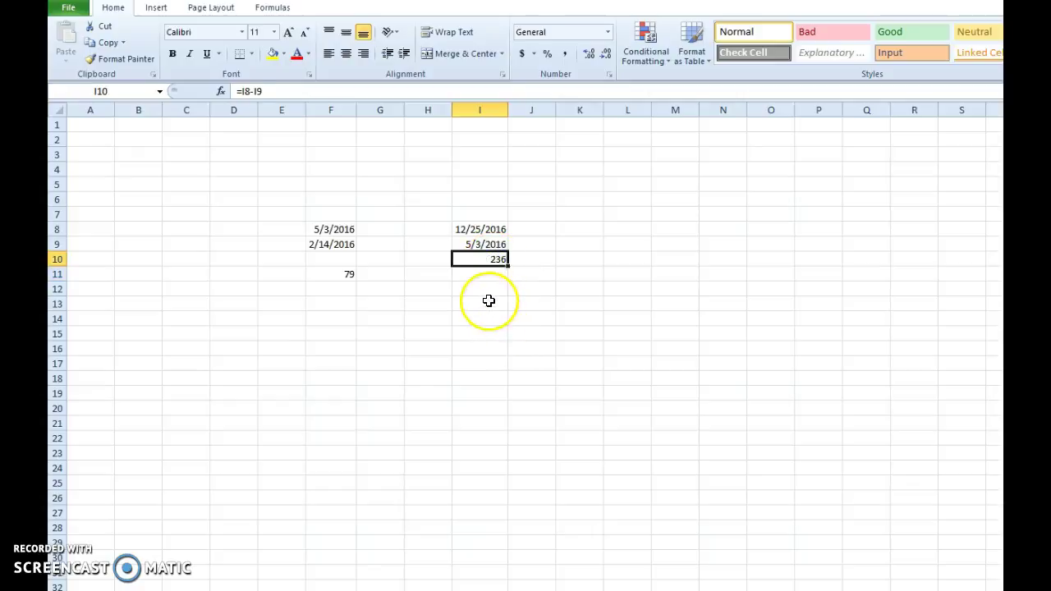
click(493, 289)
click(483, 260)
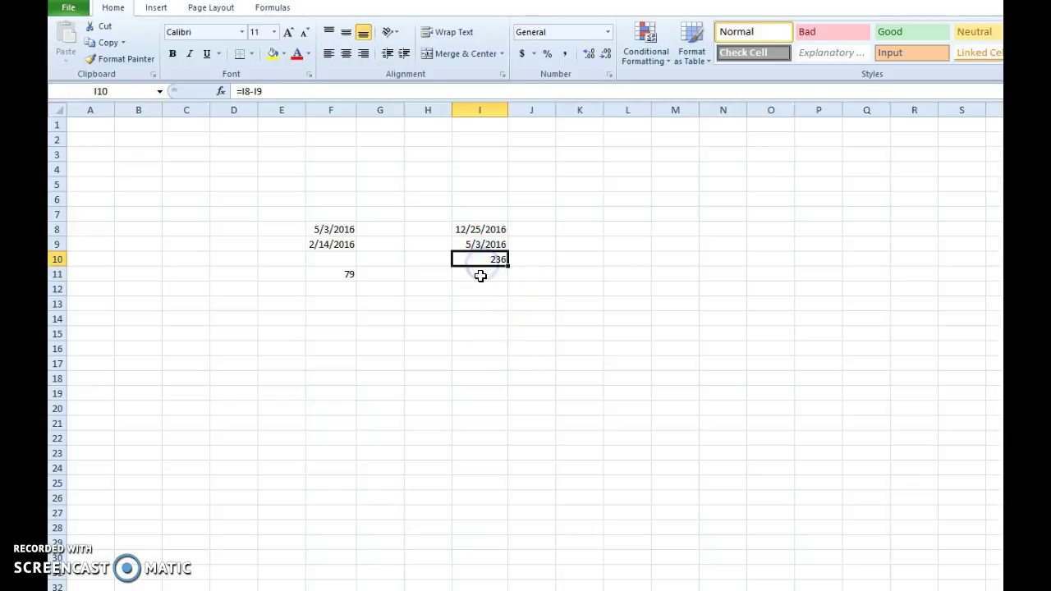